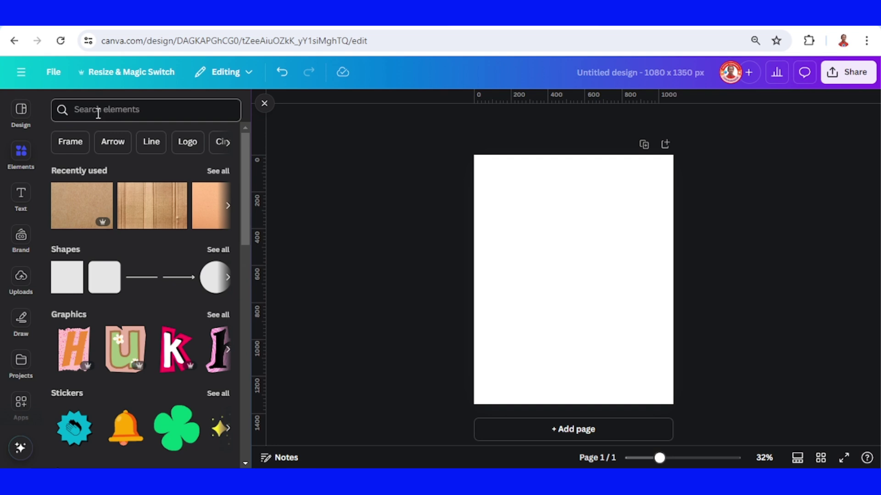
# Add the smiling plaid-shirt man photo from a 'man' Photos search
pyautogui.click(98, 111)
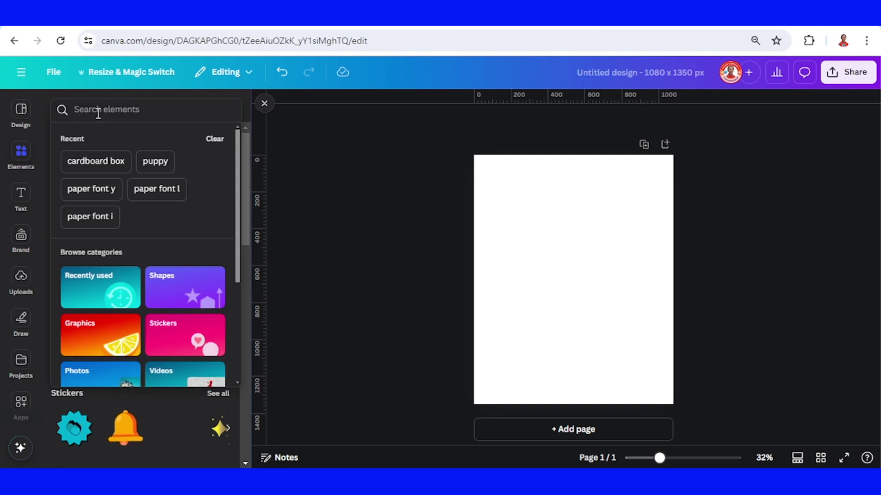
pyautogui.write('man')
pyautogui.press('Return')
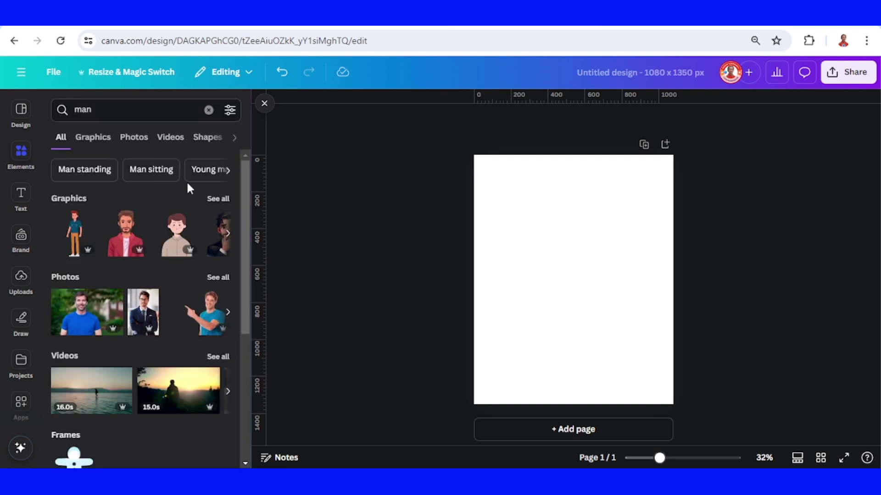
pyautogui.click(217, 277)
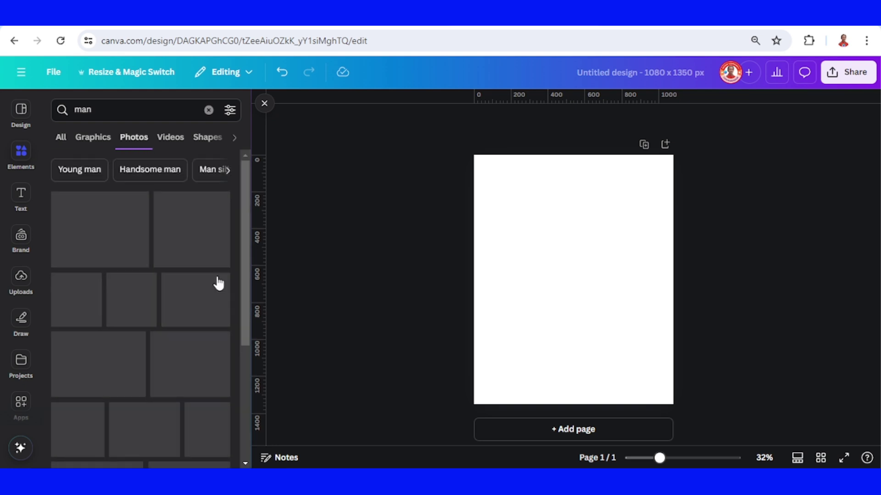
pyautogui.scroll(-2, 218, 284)
pyautogui.scroll(-3, 210, 289)
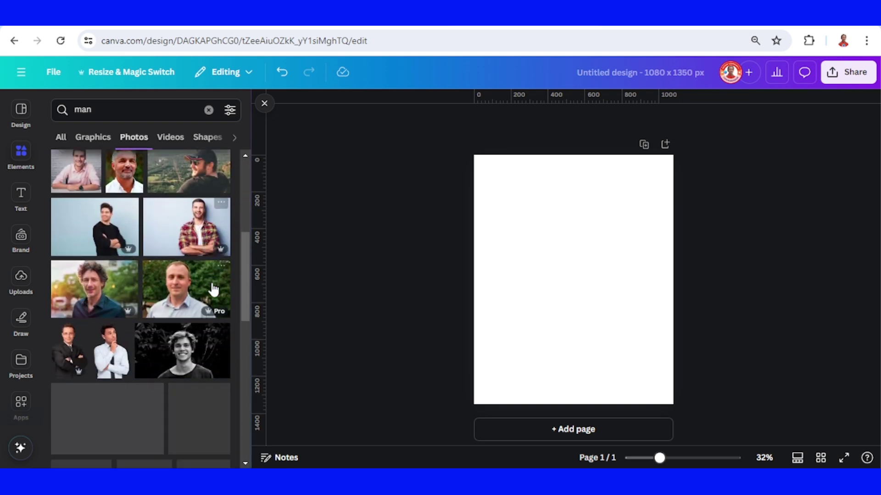
pyautogui.click(192, 228)
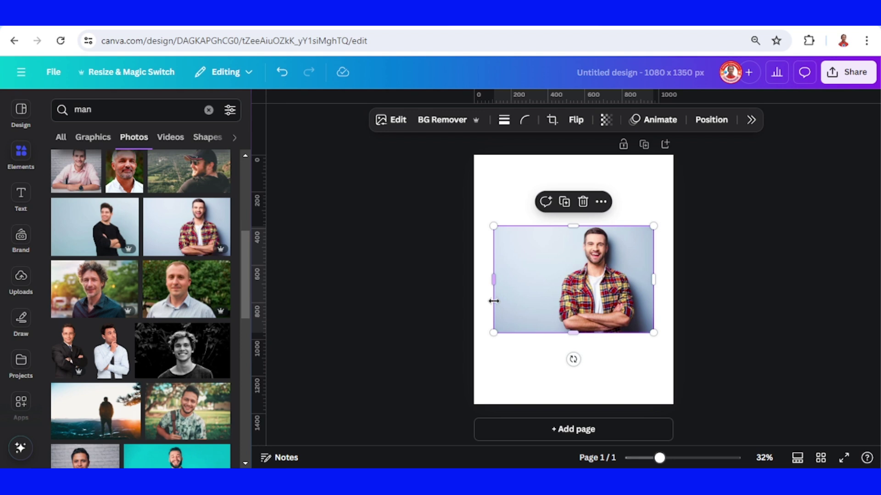
# Launch the Choppy Crop app from Apps on the man's photo
pyautogui.click(29, 407)
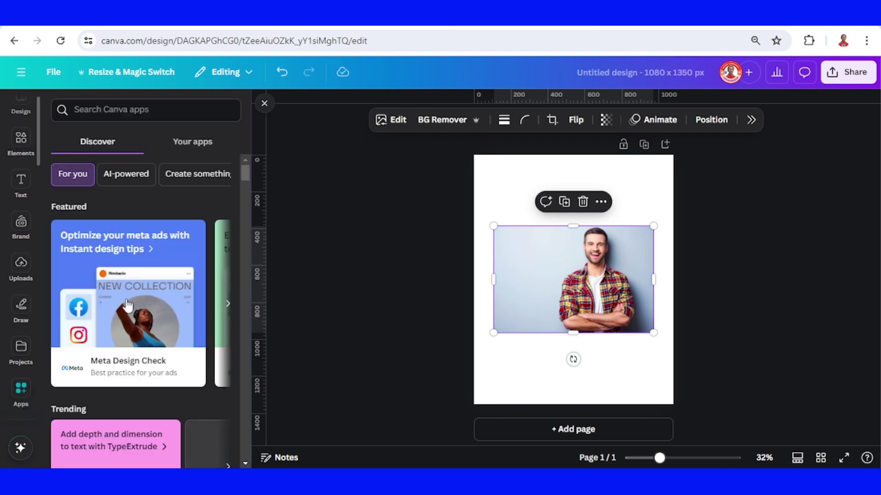
pyautogui.click(132, 109)
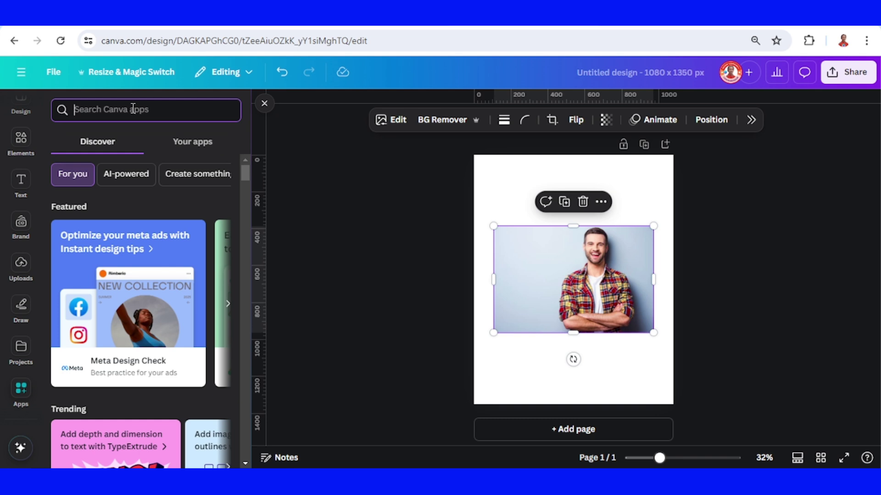
pyautogui.write('crop')
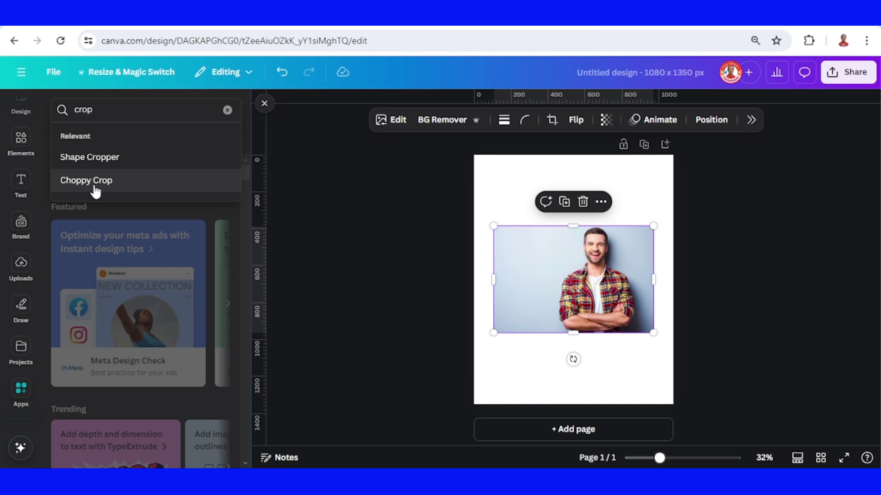
pyautogui.click(92, 181)
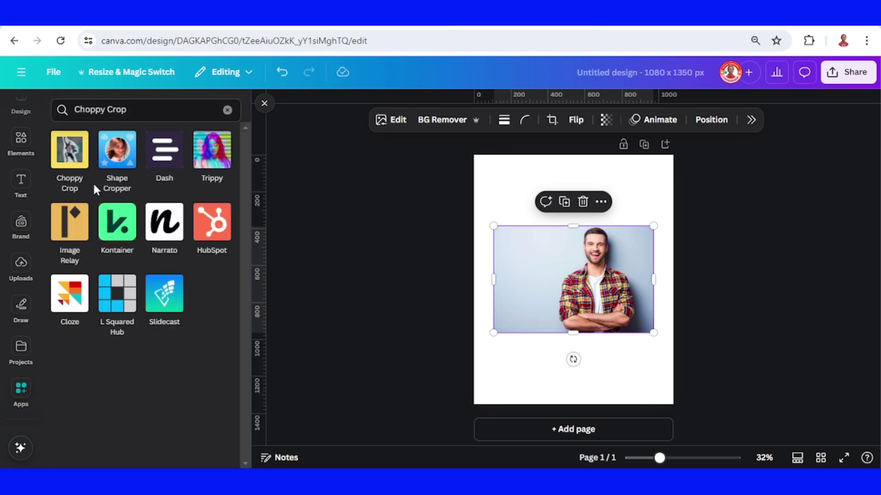
pyautogui.click(69, 150)
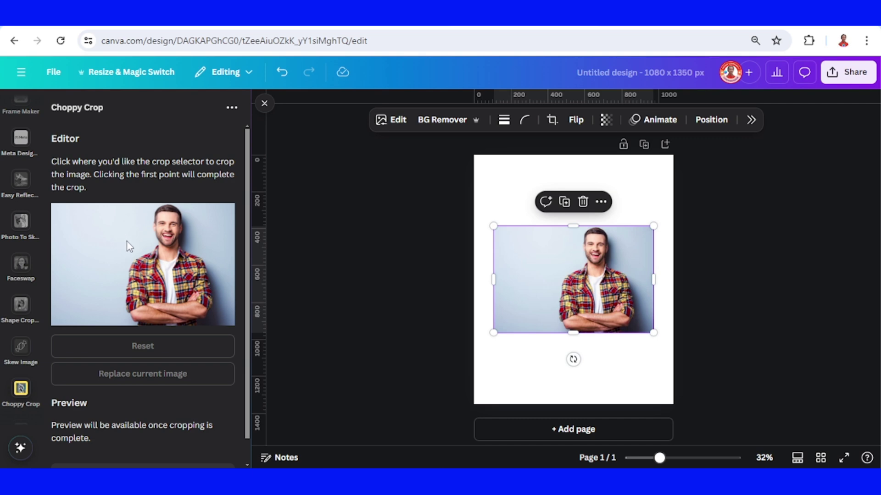
pyautogui.hotkey('ctrl', '+')
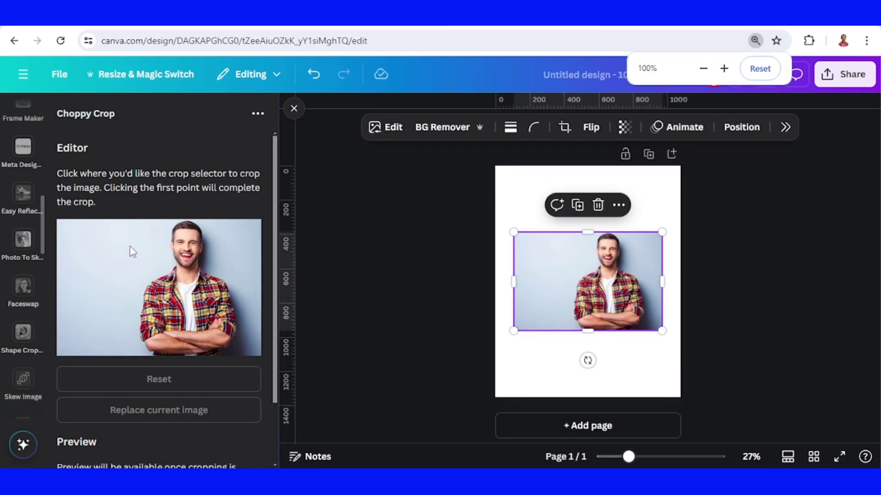
pyautogui.hotkey('ctrl', '+')
pyautogui.hotkey('ctrl', '+')
pyautogui.hotkey('ctrl', '+')
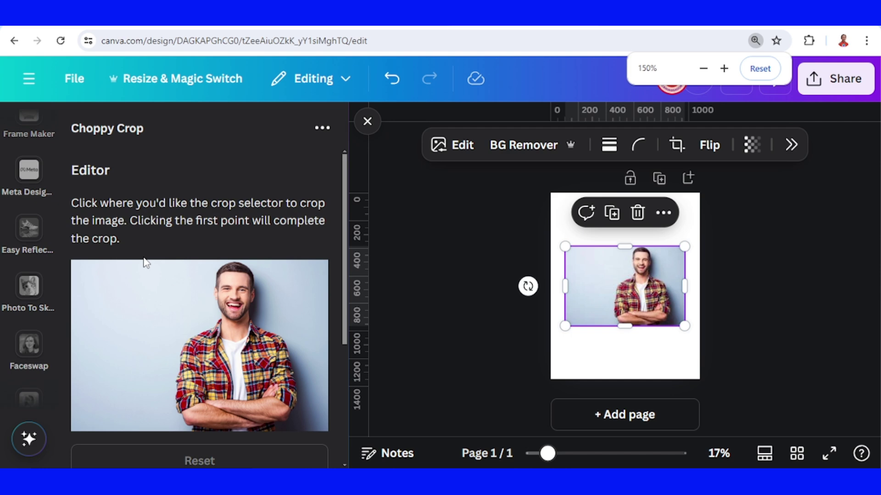
pyautogui.hotkey('ctrl', '+')
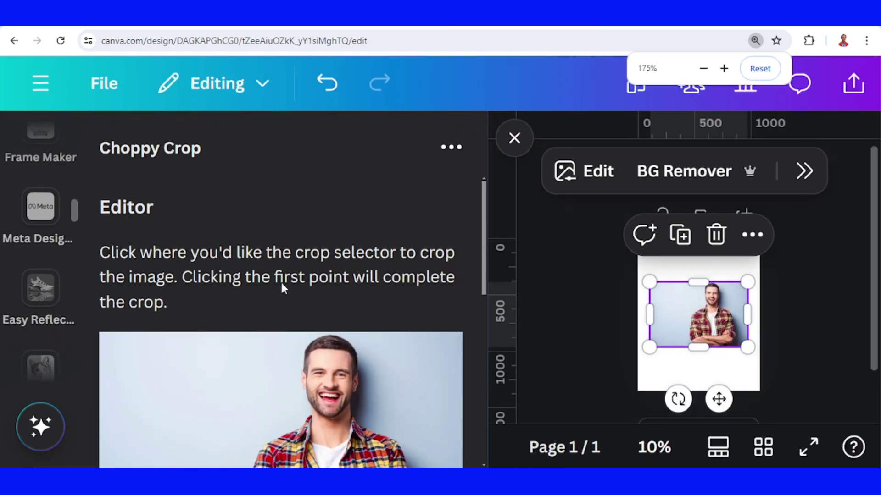
pyautogui.scroll(-2, 282, 283)
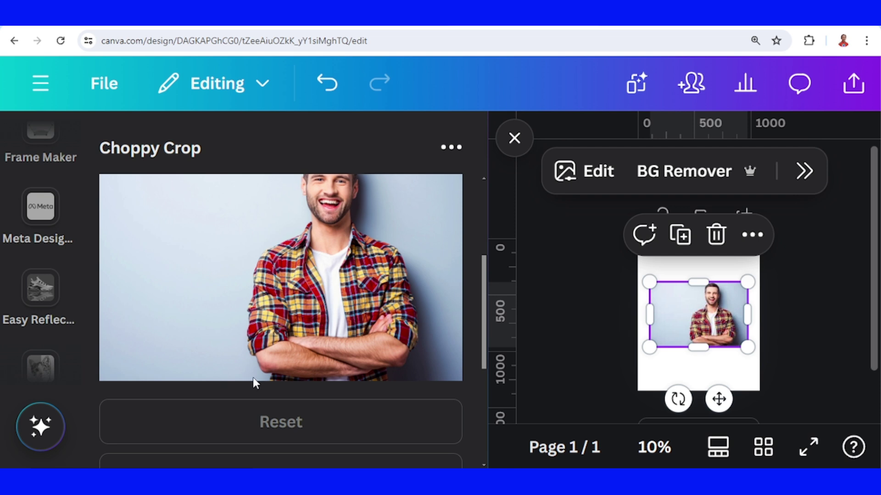
# Place crop points up the left side of the man's shirt and head
pyautogui.click(252, 378)
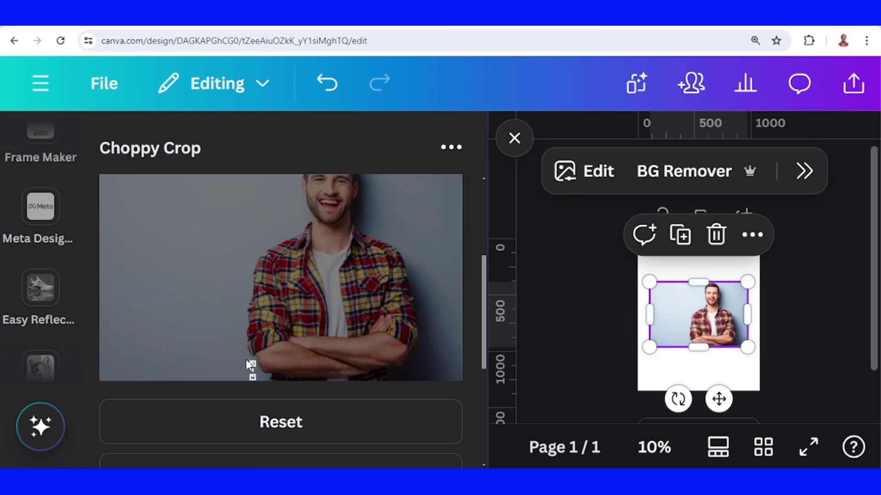
pyautogui.click(242, 357)
pyautogui.click(238, 340)
pyautogui.click(239, 306)
pyautogui.click(246, 286)
pyautogui.click(242, 262)
pyautogui.click(259, 244)
pyautogui.click(278, 234)
pyautogui.scroll(2, 298, 227)
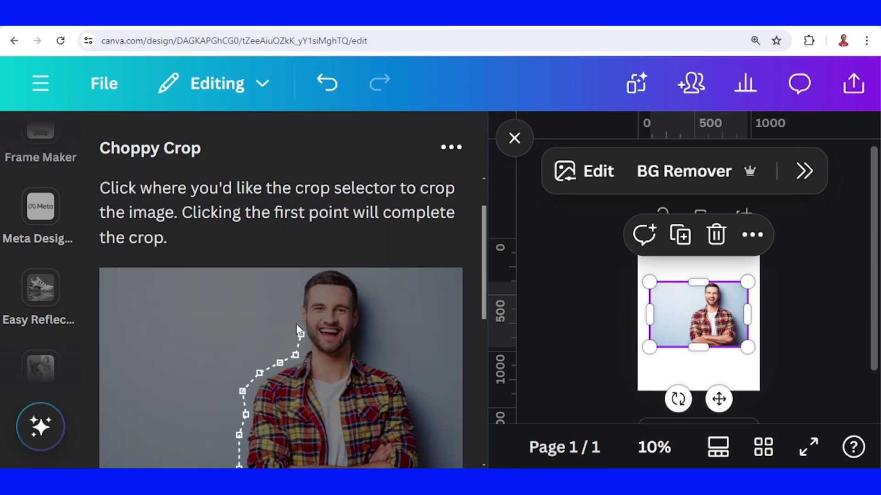
pyautogui.click(295, 323)
pyautogui.click(293, 299)
pyautogui.click(294, 282)
pyautogui.click(303, 271)
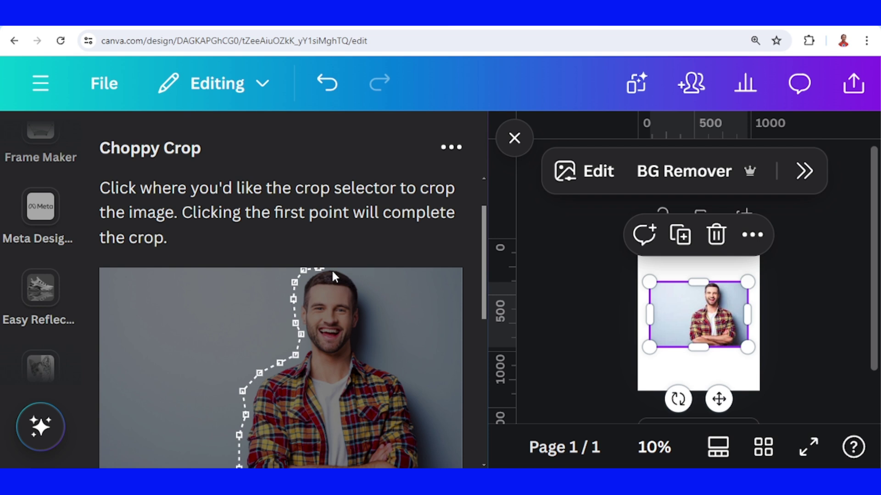
# Trace the crop over his head, down the right arm and bottom, closing it at the start
pyautogui.click(351, 269)
pyautogui.click(367, 297)
pyautogui.click(366, 319)
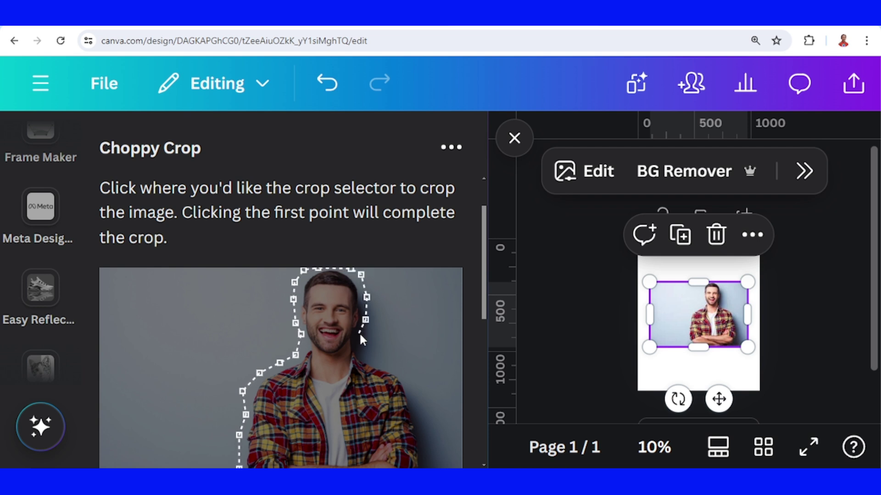
pyautogui.scroll(-2, 365, 316)
pyautogui.click(362, 287)
pyautogui.click(376, 296)
pyautogui.click(402, 302)
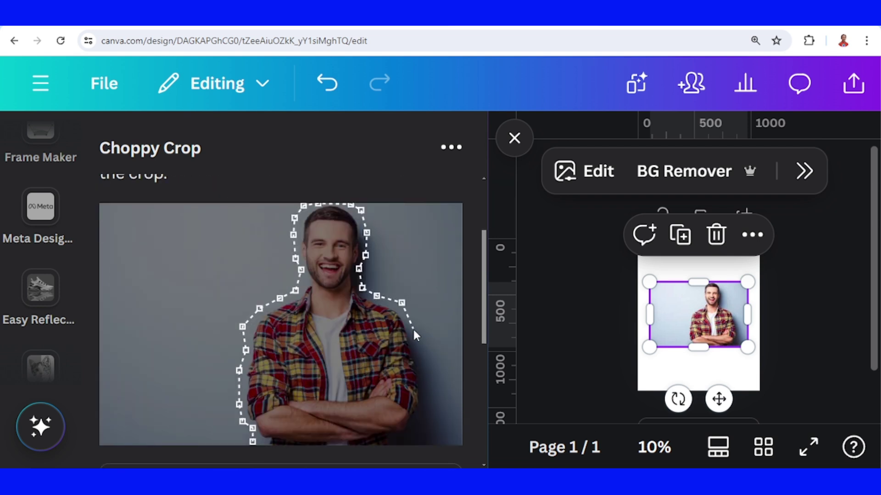
pyautogui.click(413, 329)
pyautogui.click(421, 363)
pyautogui.click(426, 396)
pyautogui.click(422, 416)
pyautogui.click(409, 434)
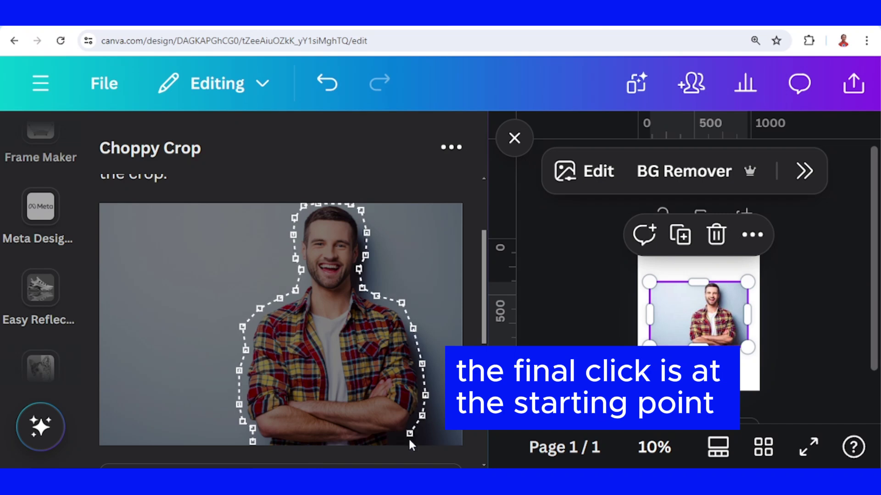
pyautogui.click(375, 442)
pyautogui.click(321, 443)
pyautogui.click(253, 441)
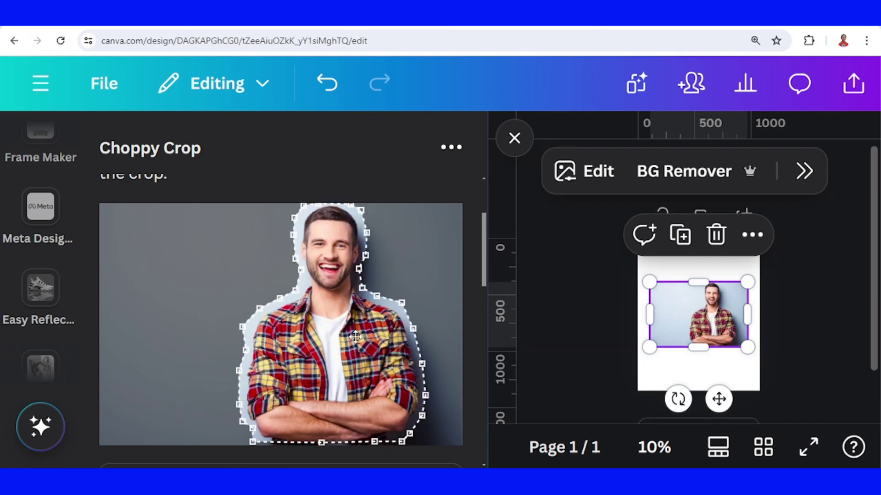
pyautogui.scroll(-3, 355, 336)
pyautogui.scroll(-3, 356, 336)
pyautogui.scroll(-1, 355, 337)
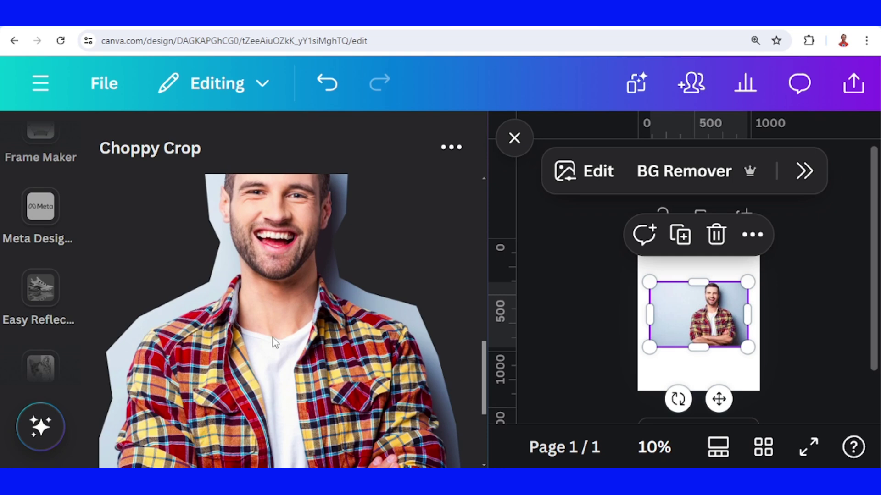
pyautogui.scroll(-3, 297, 366)
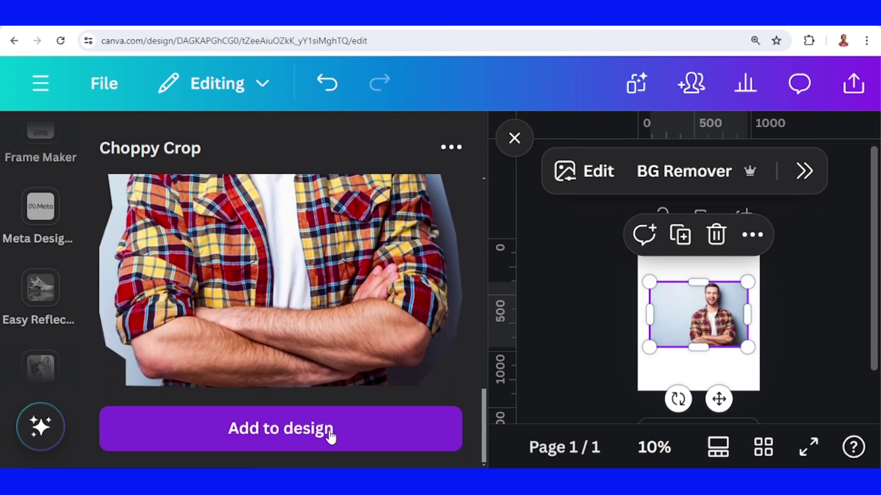
# Add the choppy-cut man to the design and zoom the browser out three steps
pyautogui.click(331, 434)
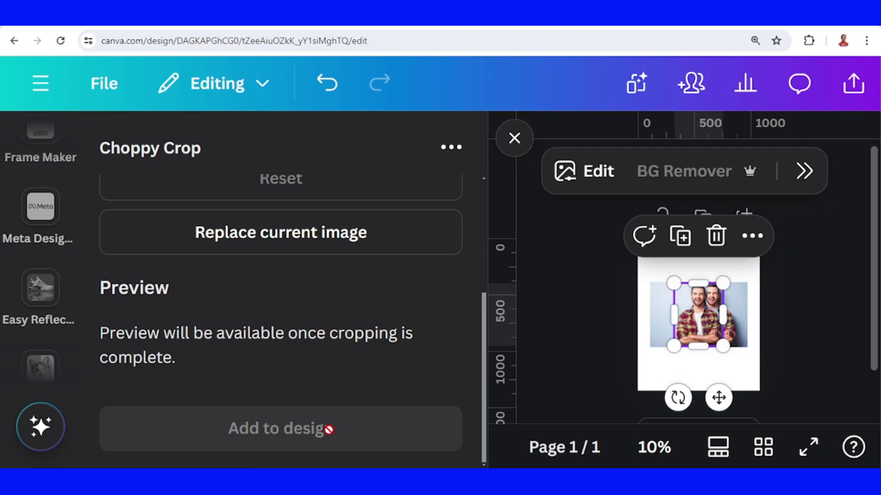
pyautogui.hotkey('ctrl', '-')
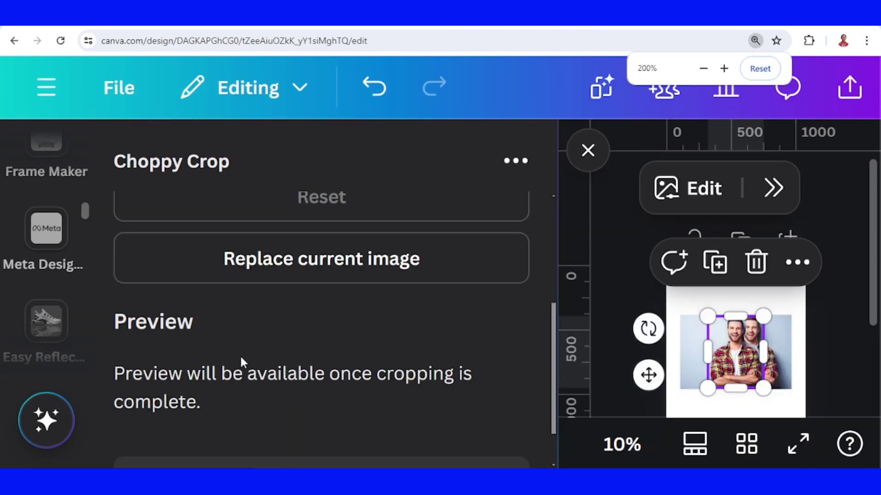
pyautogui.hotkey('ctrl', '-')
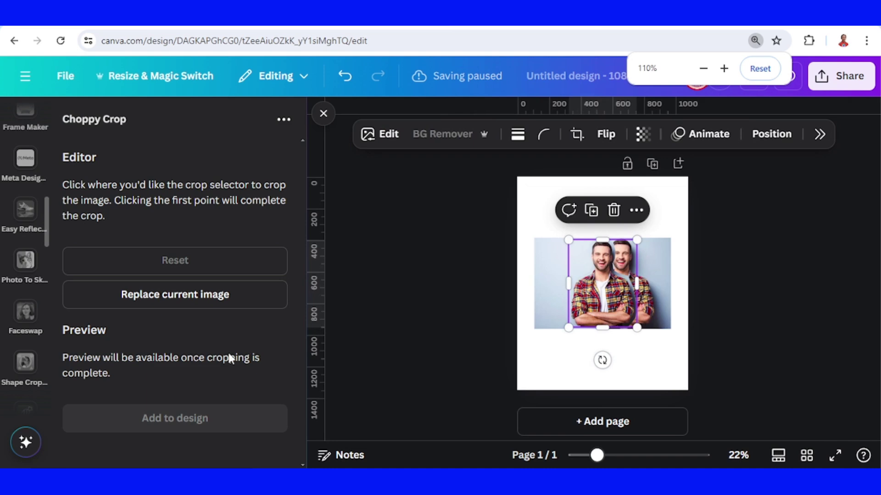
pyautogui.hotkey('ctrl', '-')
pyautogui.hotkey('ctrl', '-')
pyautogui.hotkey('ctrl', '-')
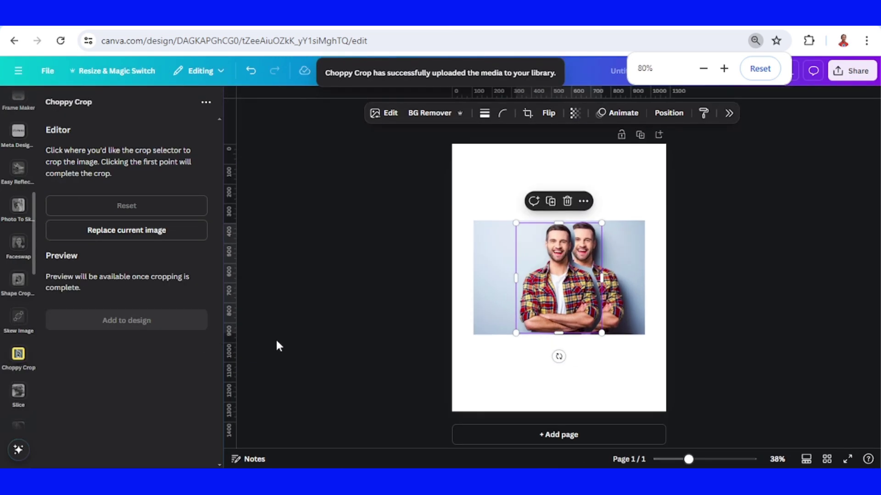
# Delete the original photo, then move the cut-out man up and shrink him
pyautogui.moveTo(557, 283); pyautogui.dragTo(536, 353)
pyautogui.click(613, 253)
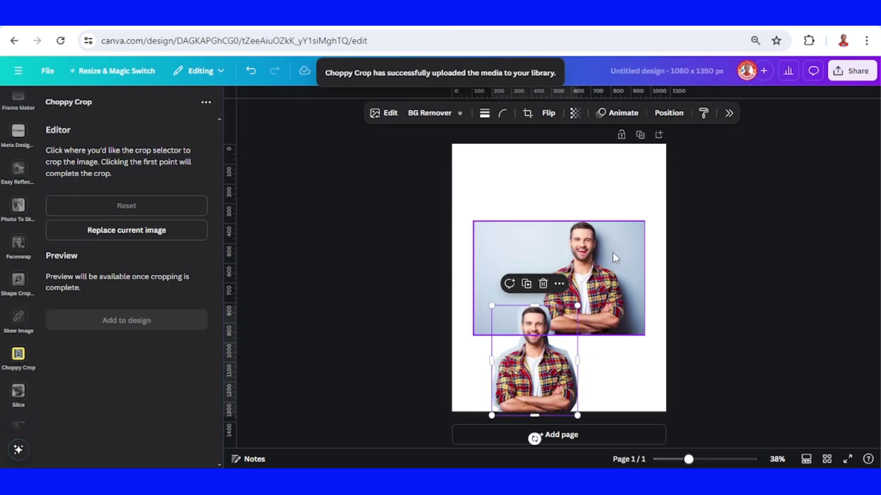
pyautogui.click(567, 200)
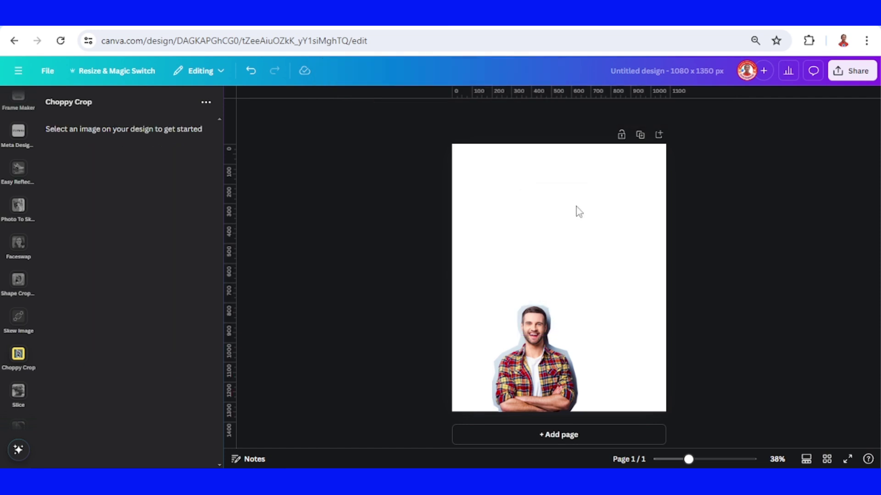
pyautogui.moveTo(541, 369); pyautogui.dragTo(577, 261)
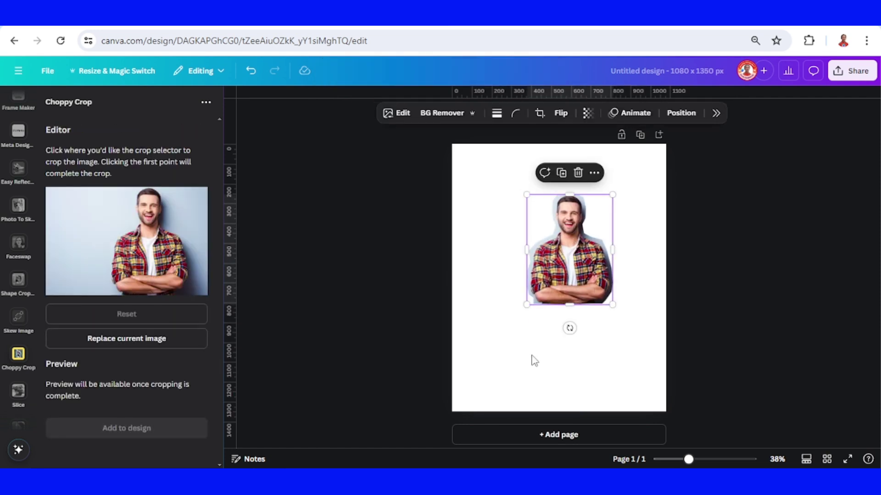
pyautogui.moveTo(526, 304)
pyautogui.mouseDown()
pyautogui.moveTo(558, 264)
pyautogui.moveTo(527, 262)
pyautogui.mouseUp()
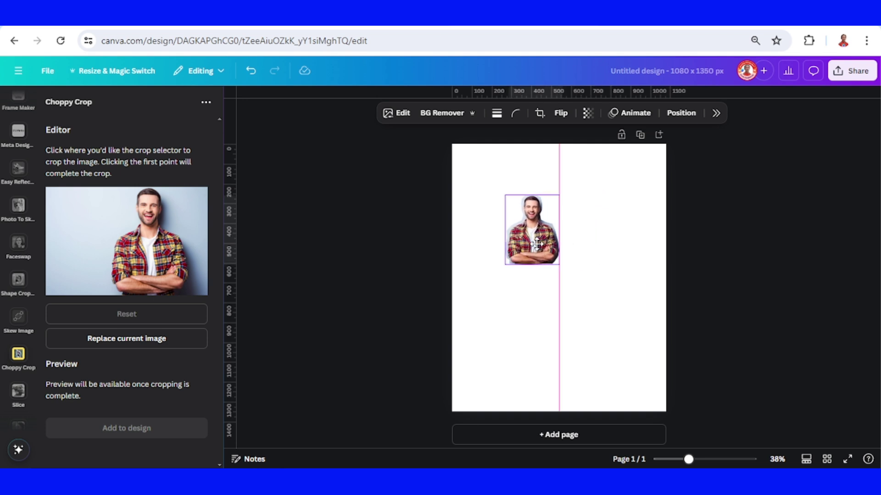
pyautogui.scroll(5, 27, 214)
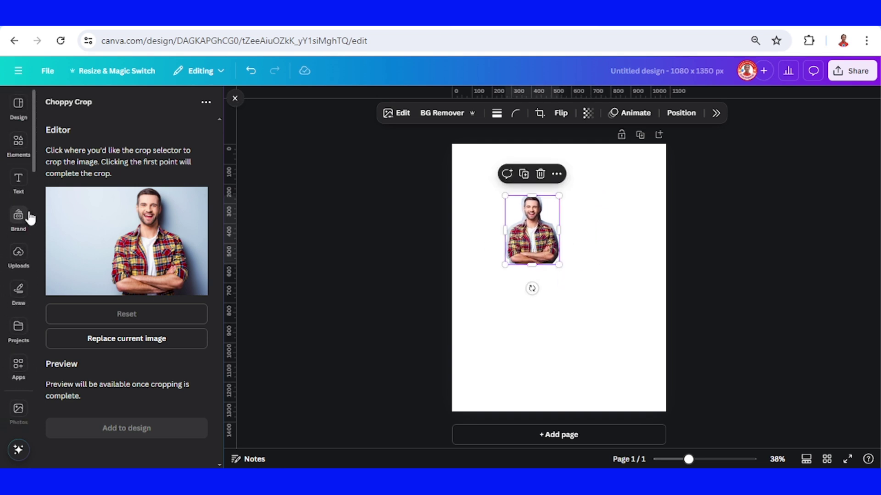
# Set a plain cardboard photo from a 'cardboard box' search as the page background
pyautogui.click(19, 142)
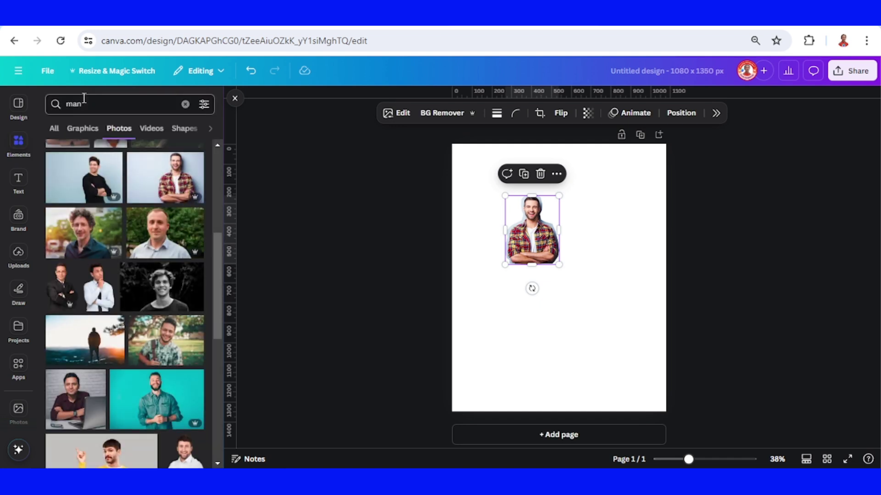
pyautogui.click(86, 104)
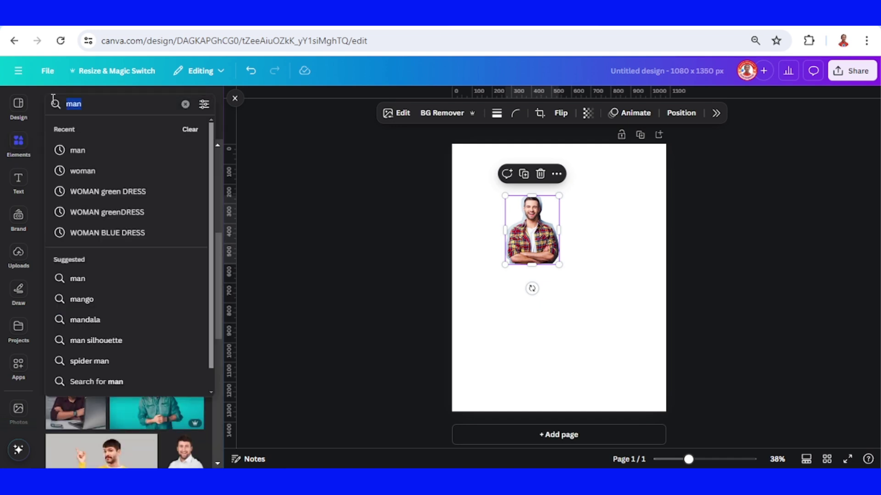
pyautogui.write('cardboard box')
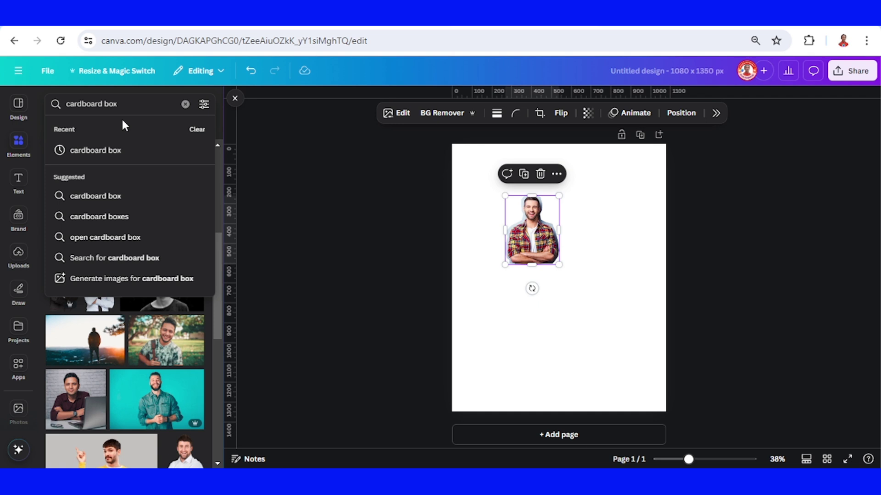
pyautogui.press('Return')
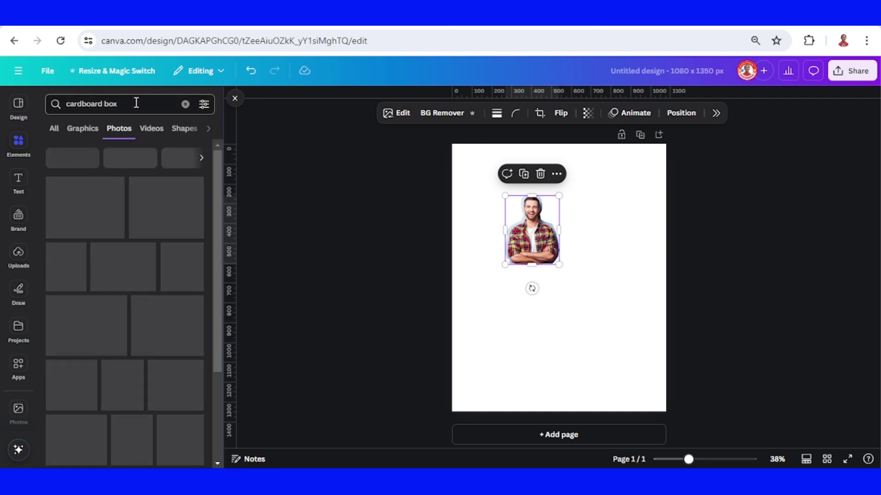
pyautogui.scroll(-1, 147, 224)
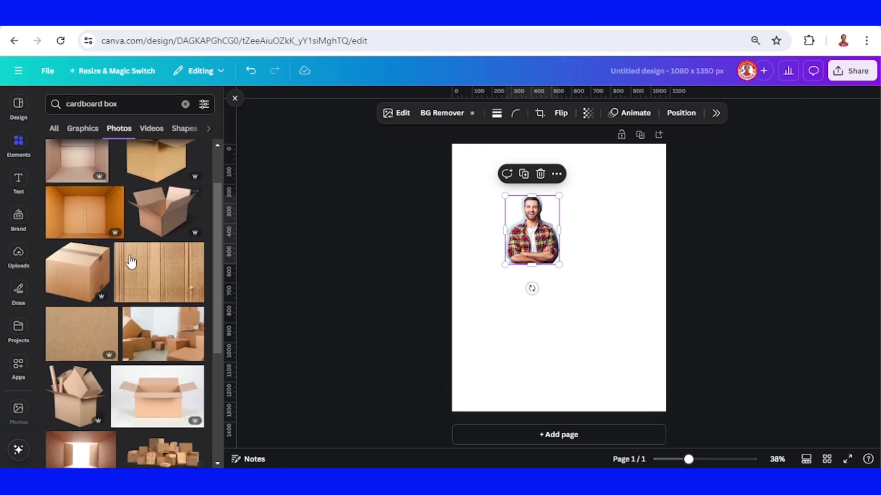
pyautogui.click(109, 316)
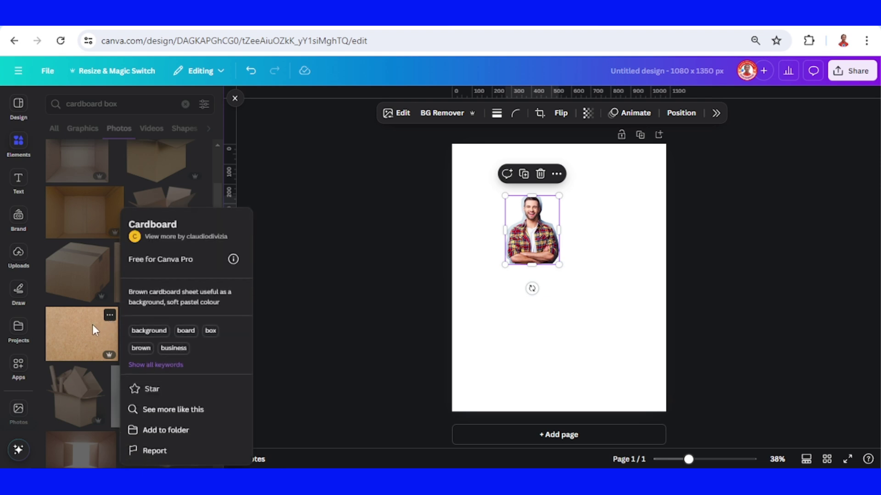
pyautogui.click(92, 324)
pyautogui.rightClick(600, 267)
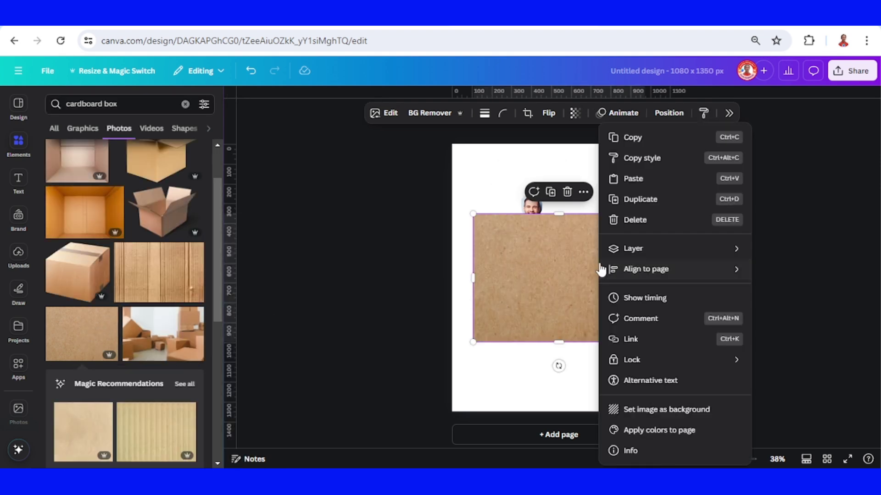
pyautogui.click(666, 407)
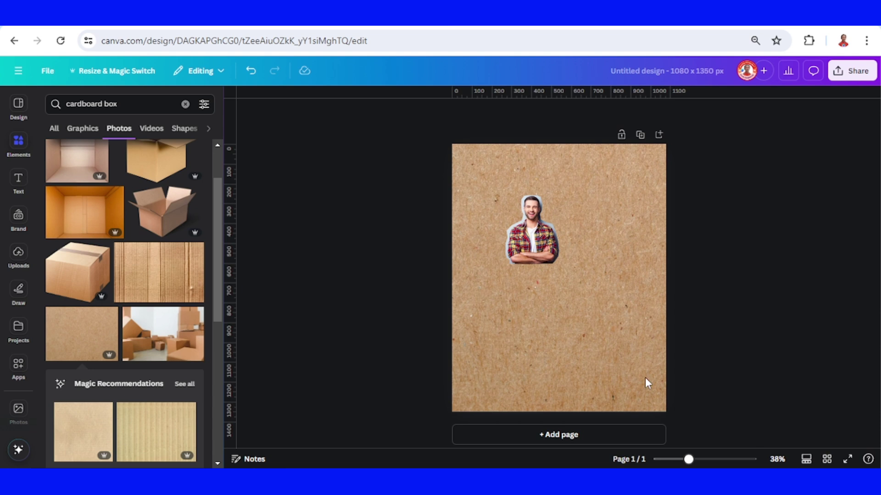
# Give the cut-out man an unblurred Angled shadow with rotation 4
pyautogui.click(534, 234)
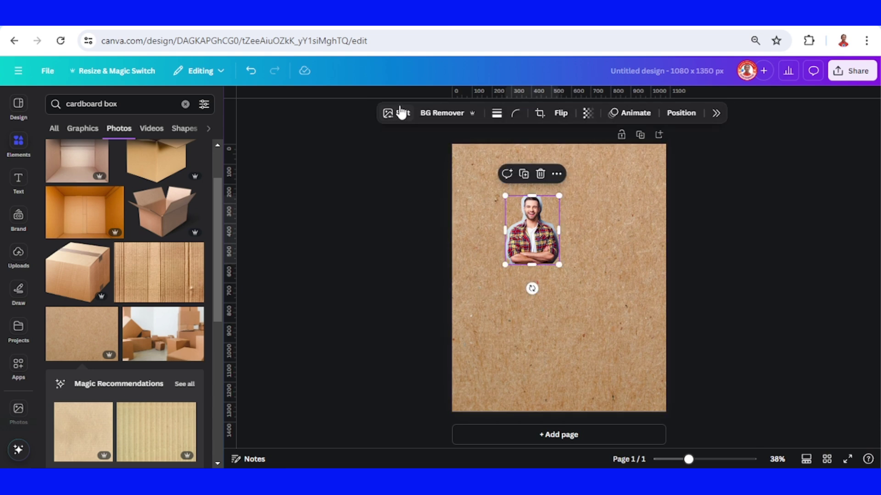
pyautogui.click(401, 116)
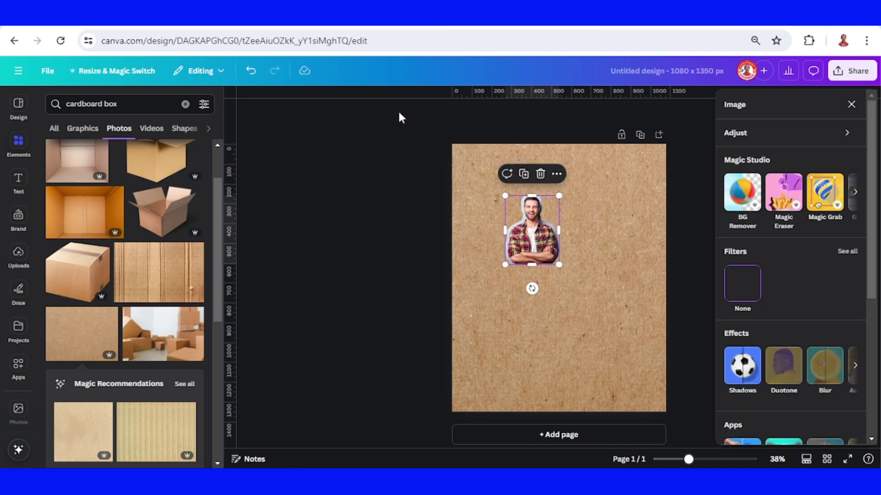
pyautogui.click(749, 374)
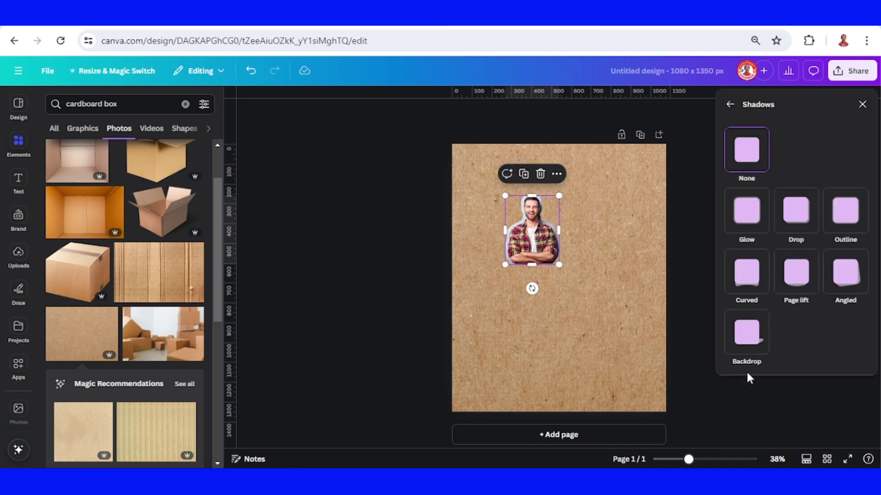
pyautogui.click(713, 459)
pyautogui.scroll(1, 586, 324)
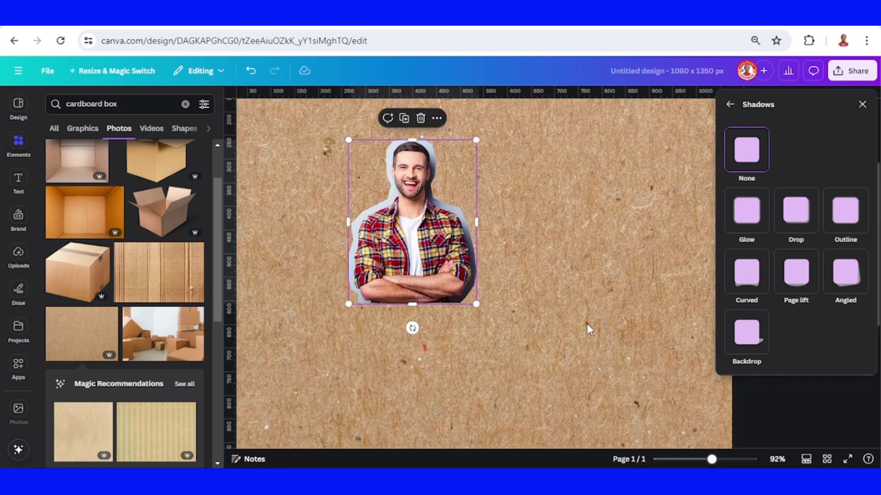
pyautogui.click(842, 283)
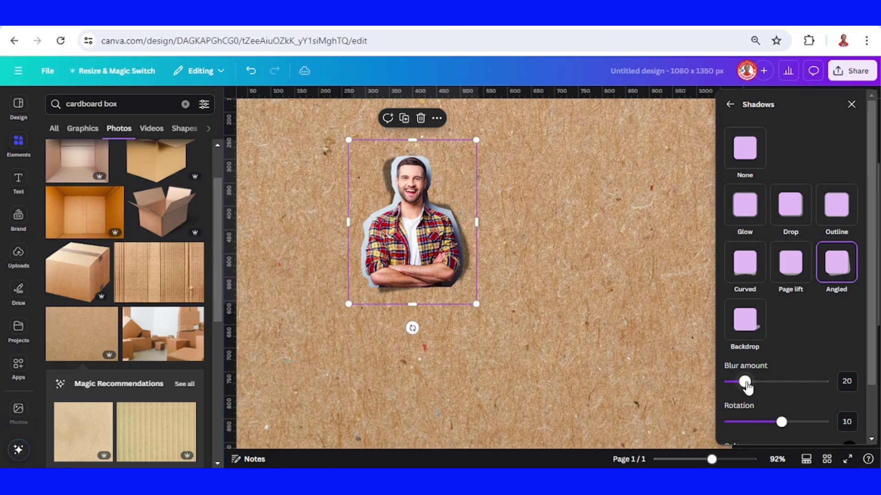
pyautogui.moveTo(744, 383); pyautogui.dragTo(719, 386)
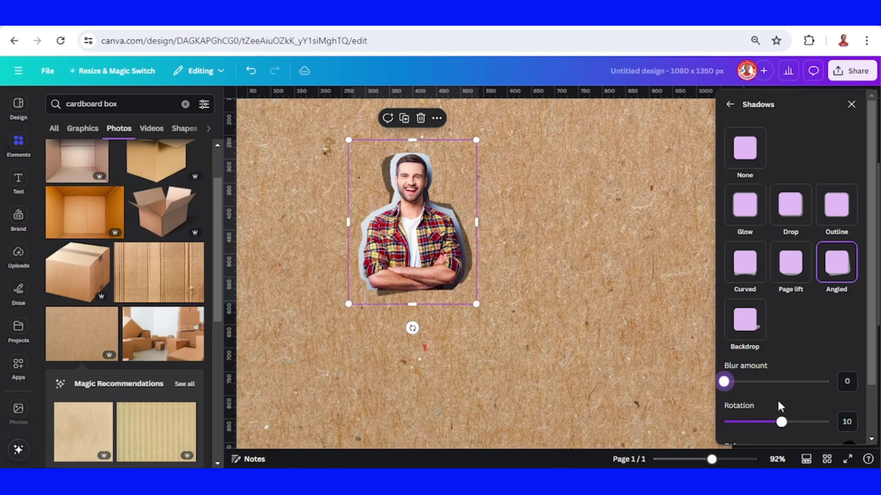
pyautogui.moveTo(781, 425); pyautogui.dragTo(779, 425)
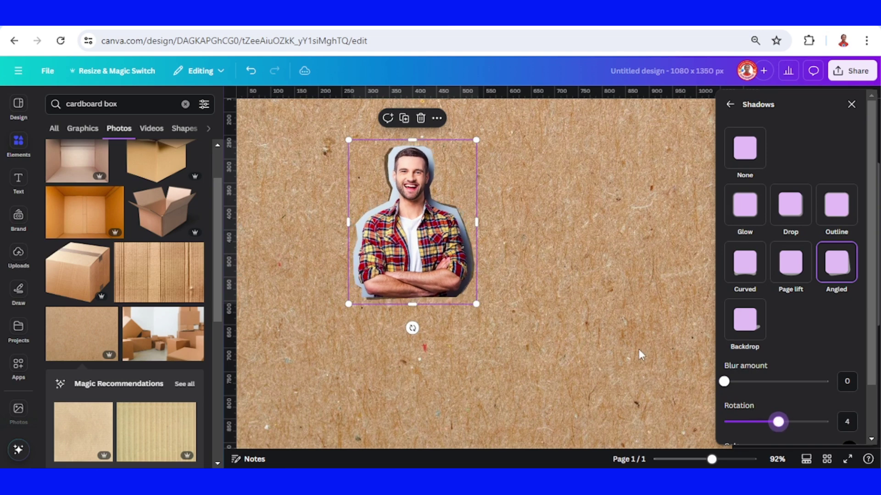
pyautogui.scroll(-2, 737, 363)
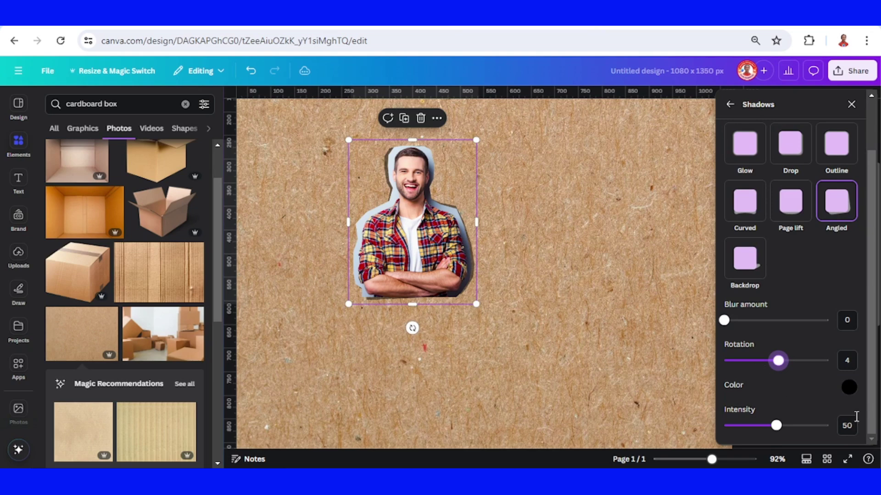
pyautogui.moveTo(712, 460); pyautogui.dragTo(699, 460)
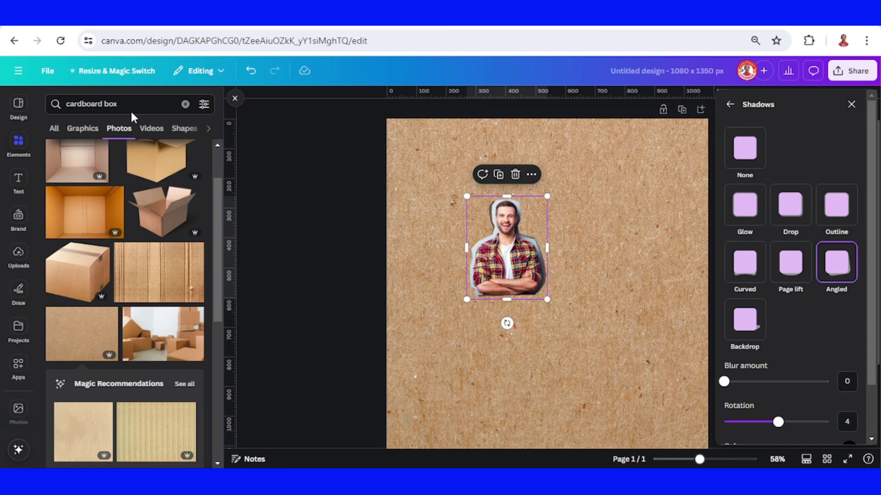
# Add the yellow paper-cut M graphic from a 'paper cut font m' search
pyautogui.click(107, 110)
pyautogui.write('pape')
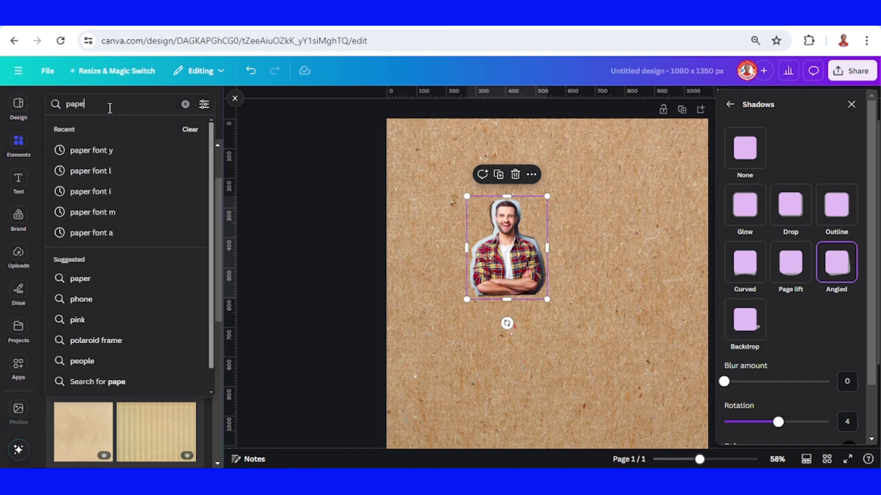
pyautogui.write('r cut')
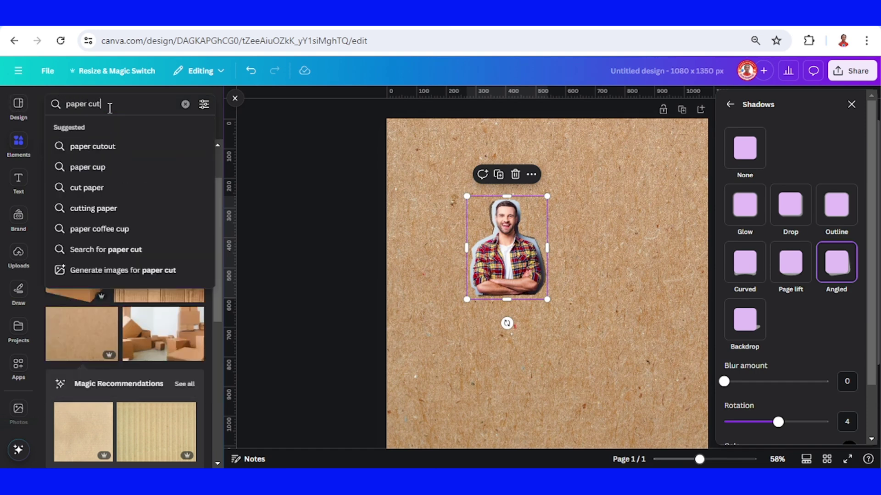
pyautogui.write(' font ')
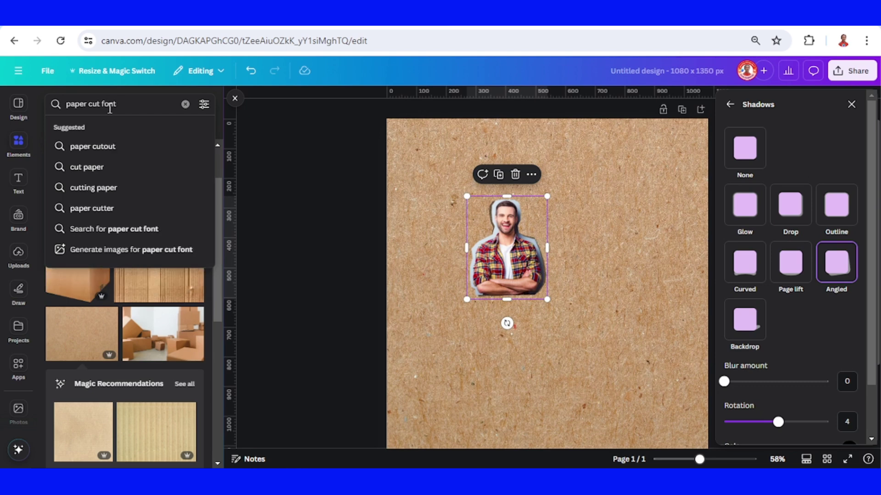
pyautogui.write('m')
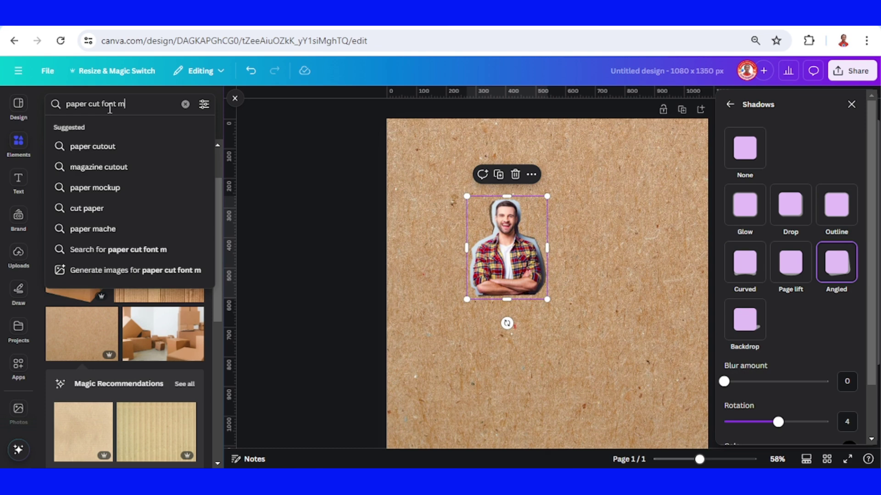
pyautogui.press('Return')
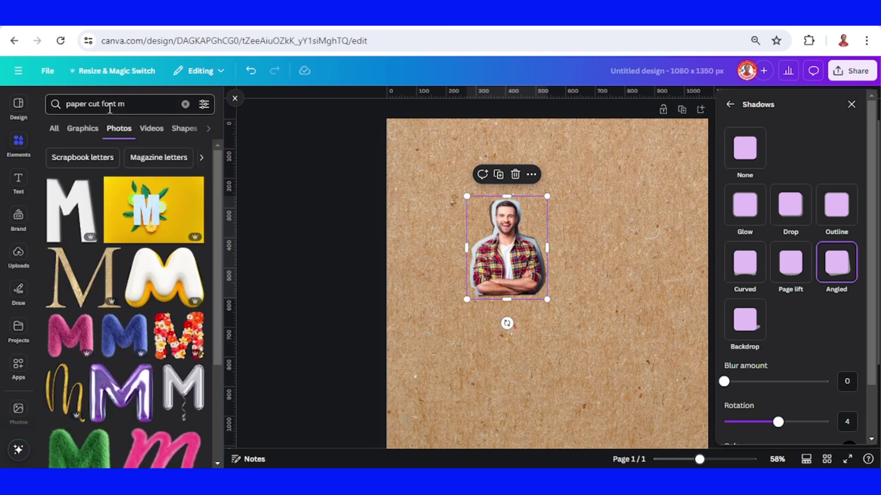
pyautogui.click(80, 136)
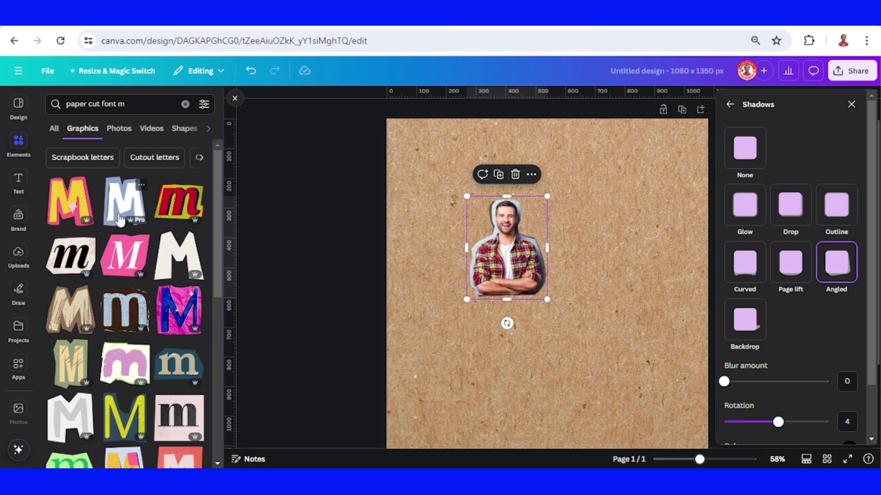
pyautogui.moveTo(70, 201)
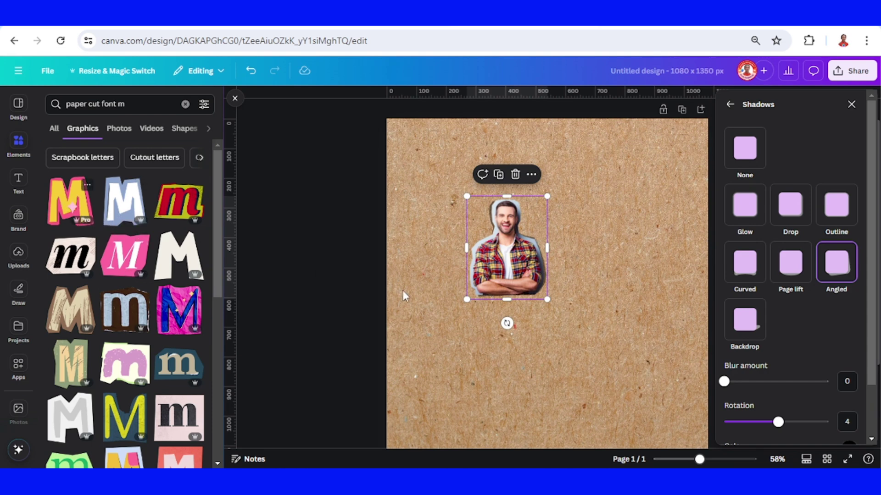
pyautogui.click(179, 201)
# Shrink the M, place it at the top-left, and search for a Y letter
pyautogui.moveTo(613, 388); pyautogui.dragTo(554, 329)
pyautogui.moveTo(519, 290); pyautogui.dragTo(456, 151)
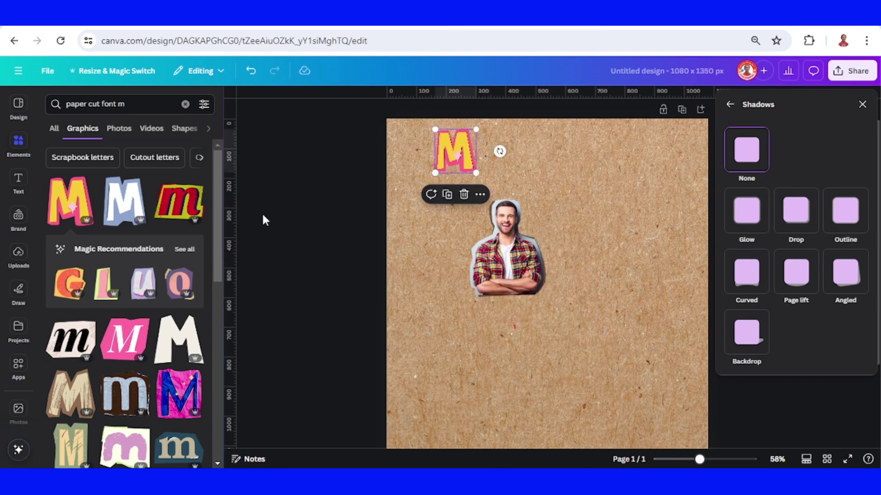
pyautogui.click(121, 104)
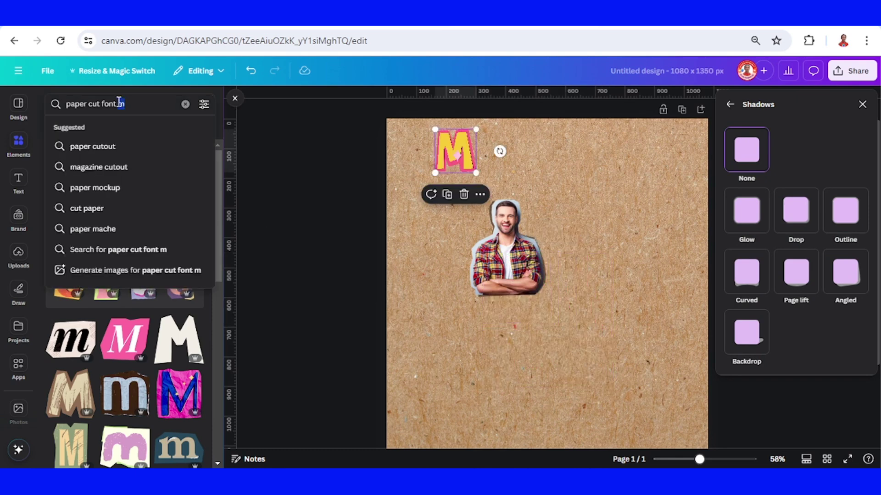
pyautogui.write('y')
pyautogui.press('Return')
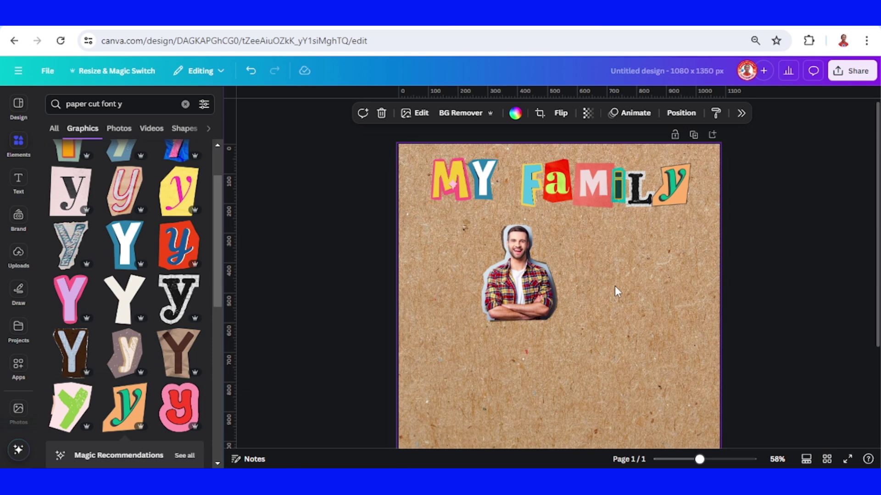
# Handwrite 'Dad' beneath the plaid-shirt man with a black Draw marker
pyautogui.click(530, 289)
pyautogui.scroll(-2, 530, 289)
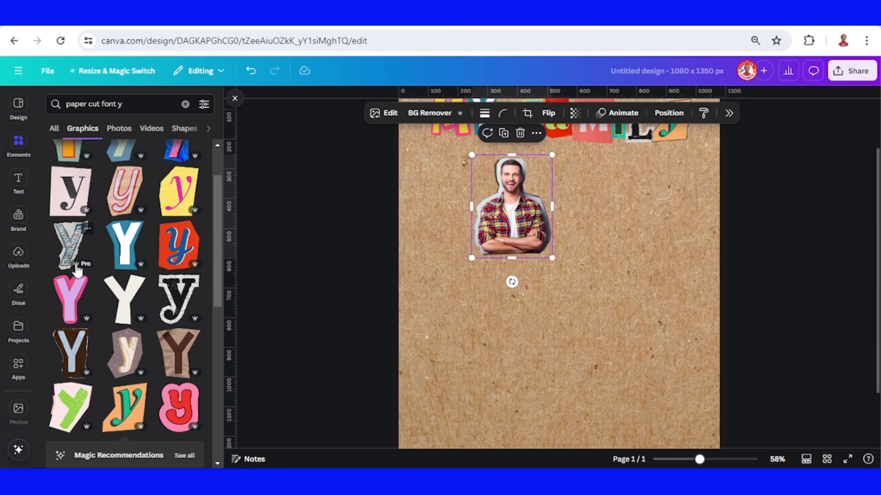
pyautogui.click(19, 293)
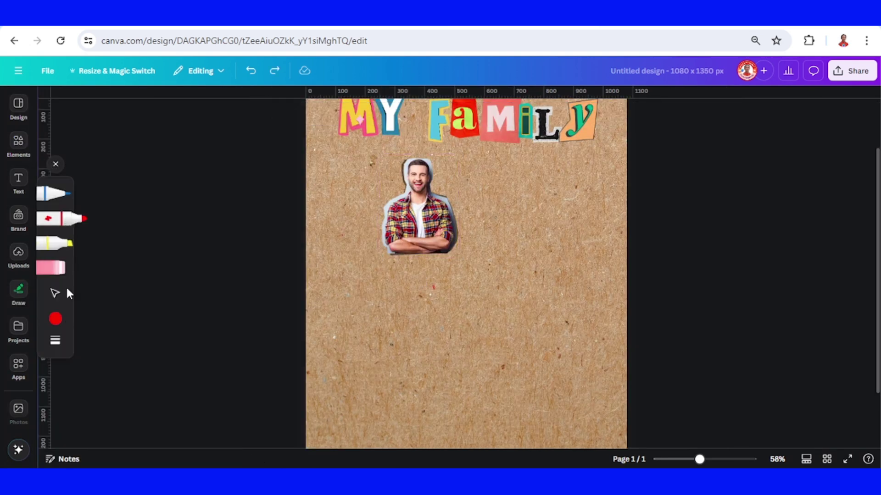
pyautogui.click(61, 328)
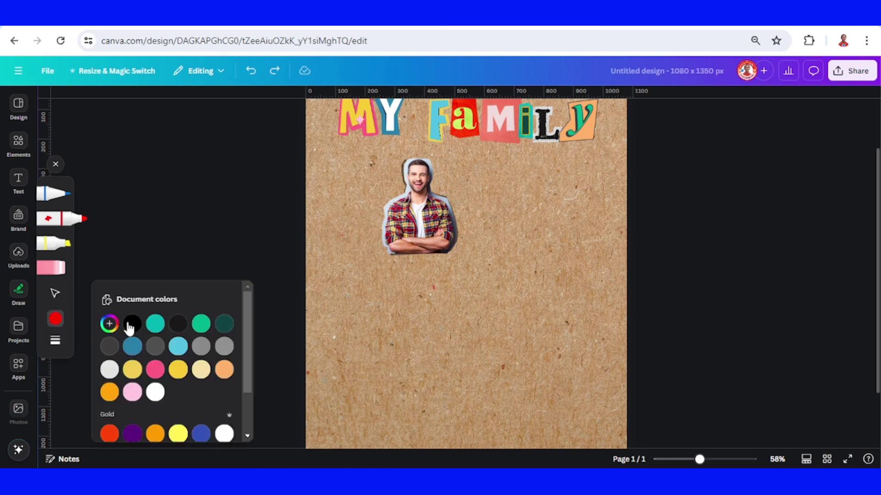
pyautogui.click(131, 331)
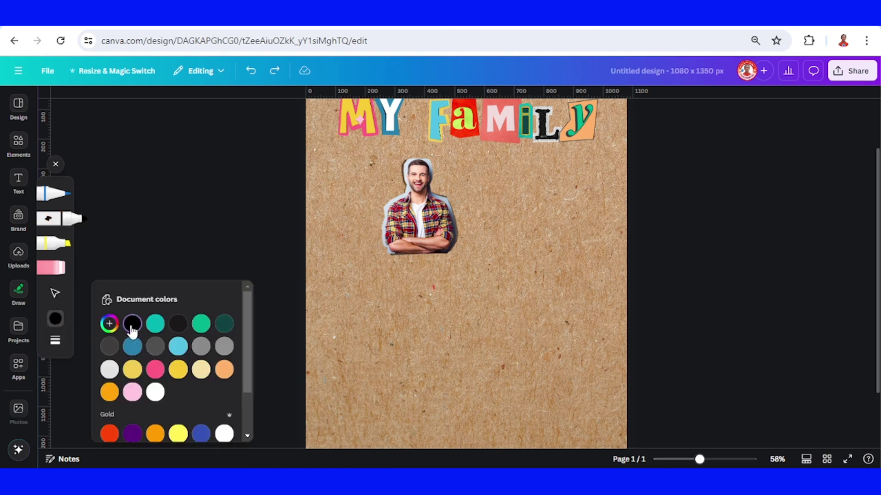
pyautogui.click(55, 340)
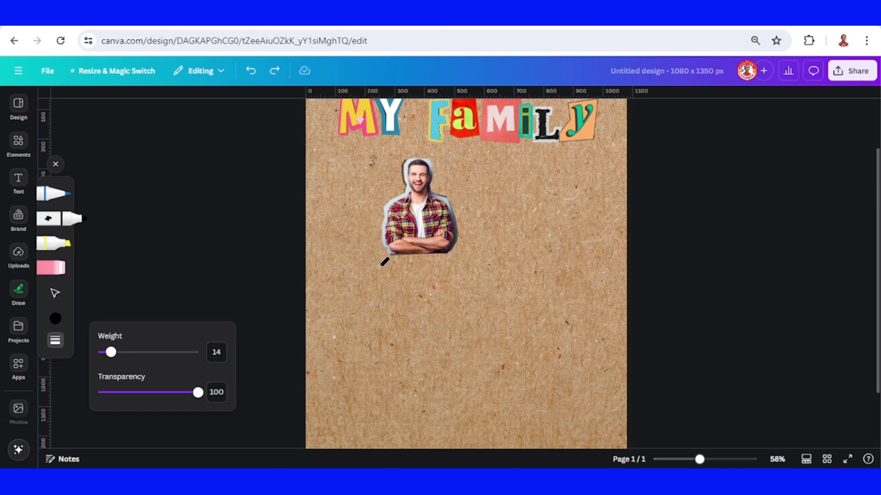
pyautogui.moveTo(379, 255)
pyautogui.mouseDown()
pyautogui.moveTo(389, 290)
pyautogui.moveTo(369, 297)
pyautogui.mouseUp()
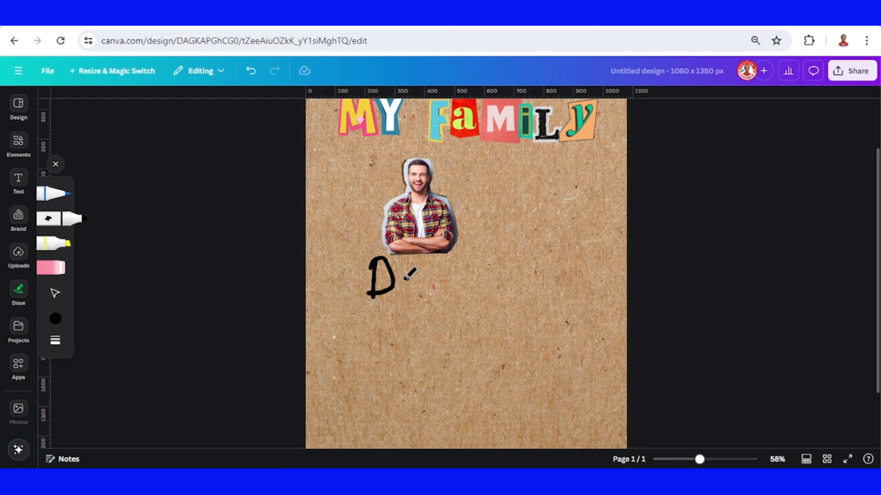
pyautogui.moveTo(409, 275)
pyautogui.mouseDown()
pyautogui.moveTo(420, 298)
pyautogui.moveTo(439, 270)
pyautogui.moveTo(446, 292)
pyautogui.mouseUp()
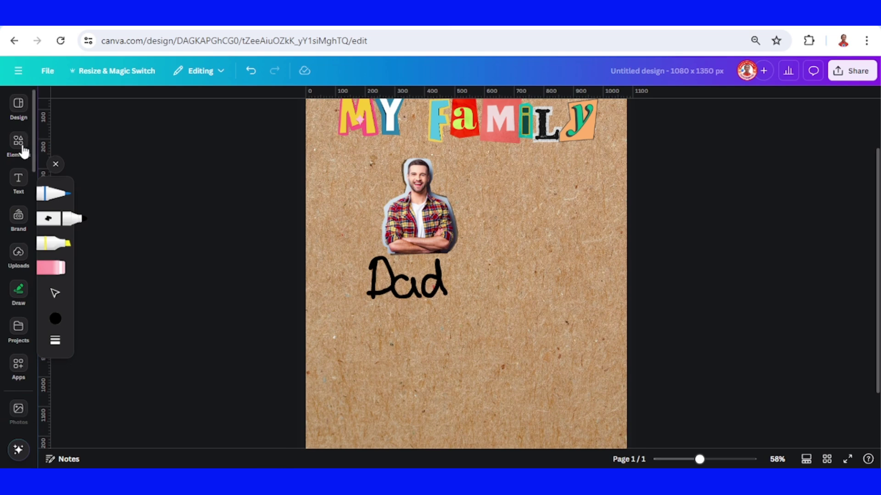
# Select the Dad strokes, shrink them and group them
pyautogui.press('Escape')
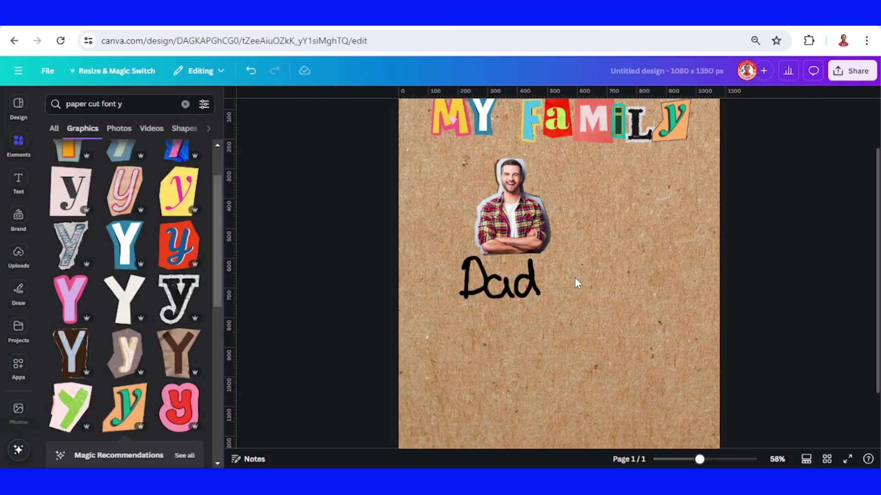
pyautogui.moveTo(575, 277); pyautogui.dragTo(442, 323)
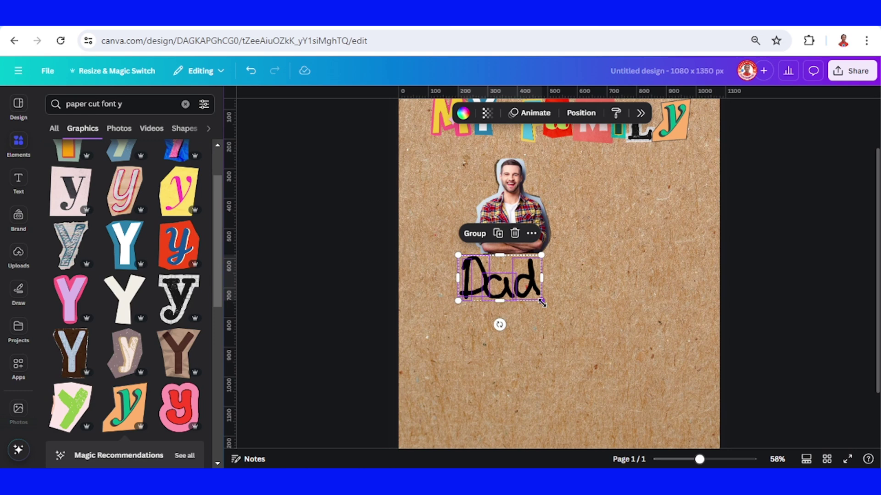
pyautogui.moveTo(542, 298); pyautogui.dragTo(498, 276)
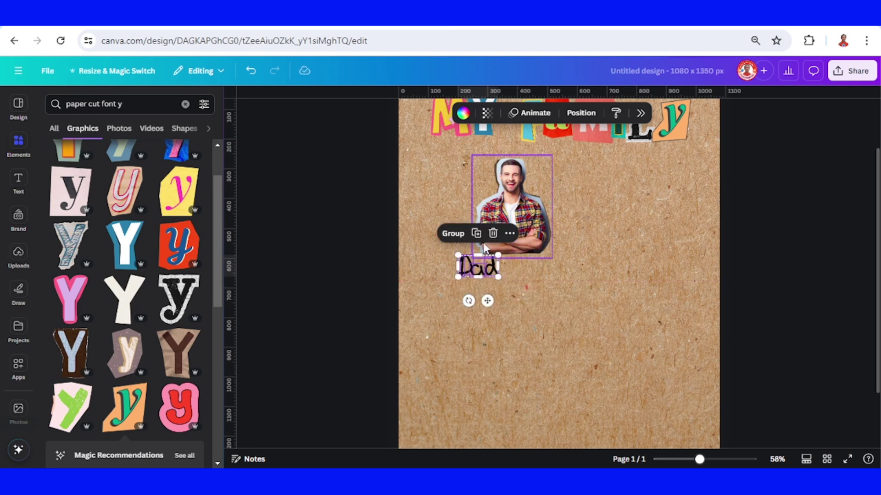
pyautogui.hotkey('ctrl', 'g')
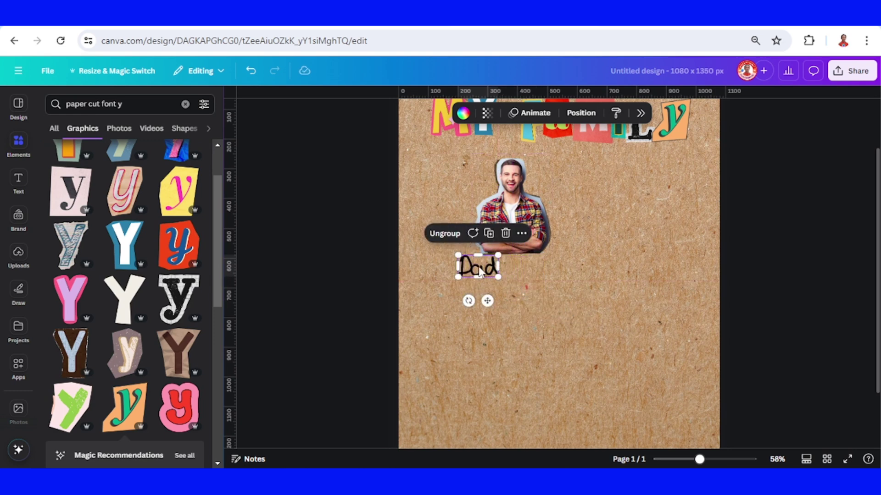
# Place and tilt the Dad label under the man, then paste the woman's photo beside him
pyautogui.moveTo(480, 272); pyautogui.dragTo(508, 268)
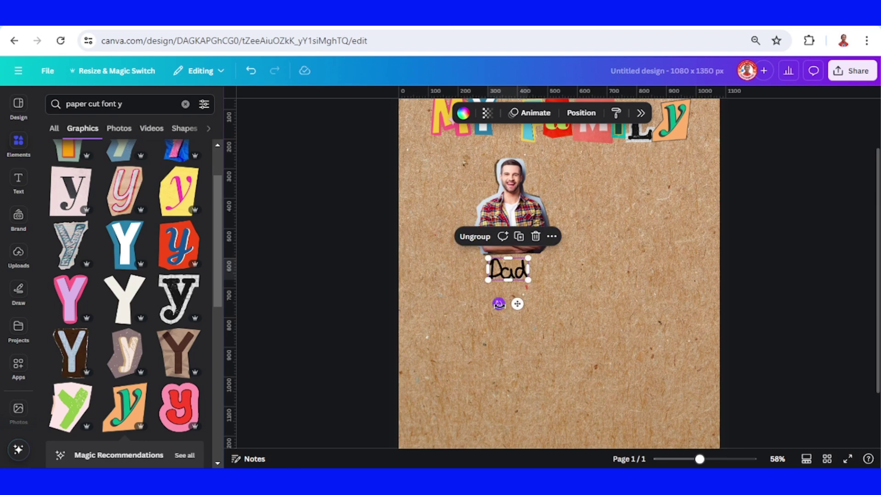
pyautogui.moveTo(498, 305); pyautogui.dragTo(502, 308)
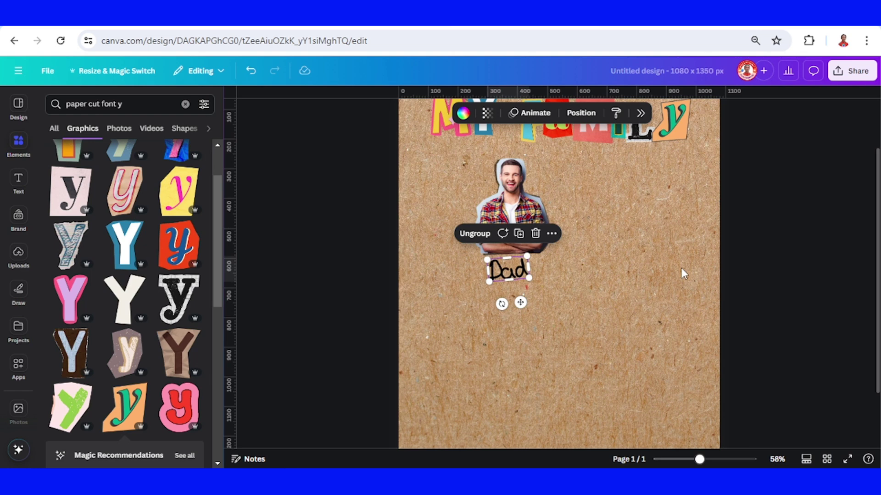
pyautogui.hotkey('ctrl', 'v')
pyautogui.moveTo(619, 219); pyautogui.dragTo(610, 215)
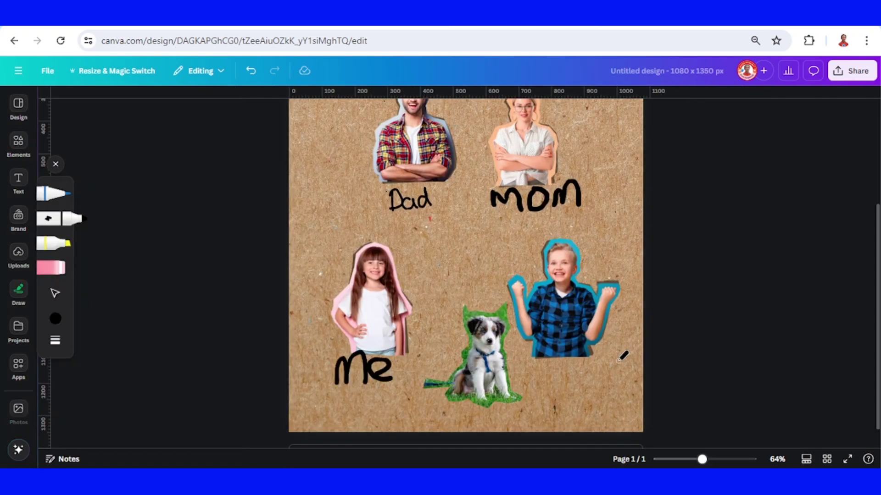
# Handwrite 'Pat' beside the boy's photo and 'GooGoo' under the dog with the marker
pyautogui.moveTo(561, 358); pyautogui.dragTo(600, 389)
pyautogui.moveTo(609, 358)
pyautogui.mouseDown()
pyautogui.moveTo(612, 389)
pyautogui.moveTo(623, 364)
pyautogui.mouseUp()
pyautogui.moveTo(440, 403); pyautogui.dragTo(556, 413)
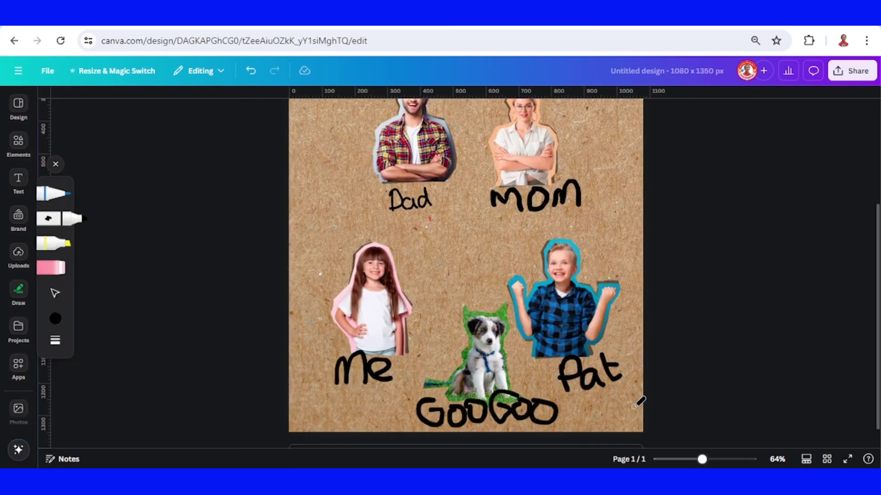